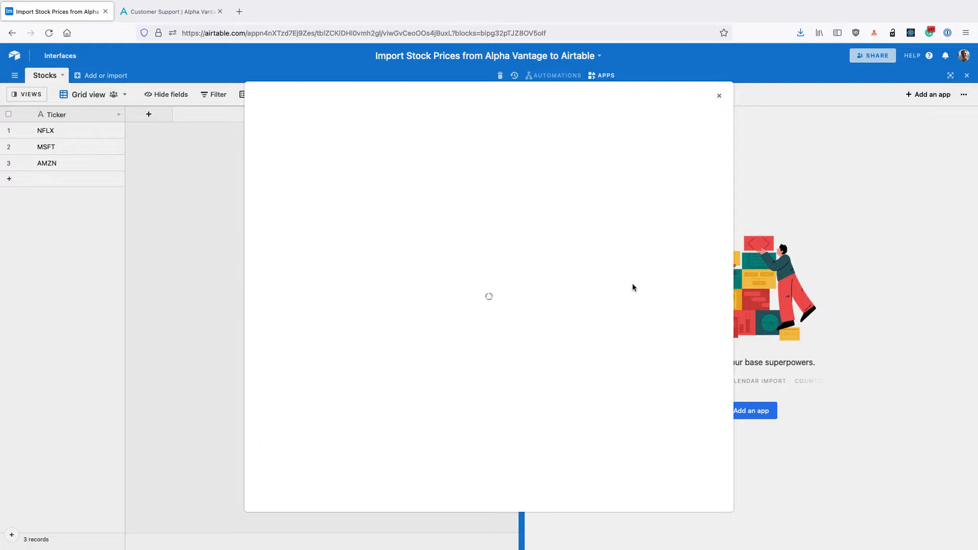
Add the Data Fetcher app from the marketplace to the base and sign in to the existing account with its password.
type("fetch")
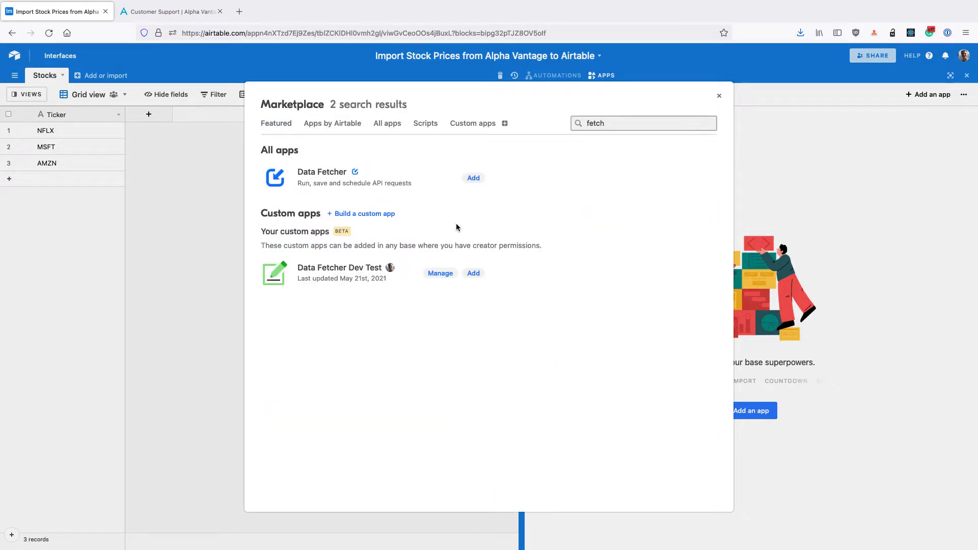
left_click(473, 180)
left_click(579, 368)
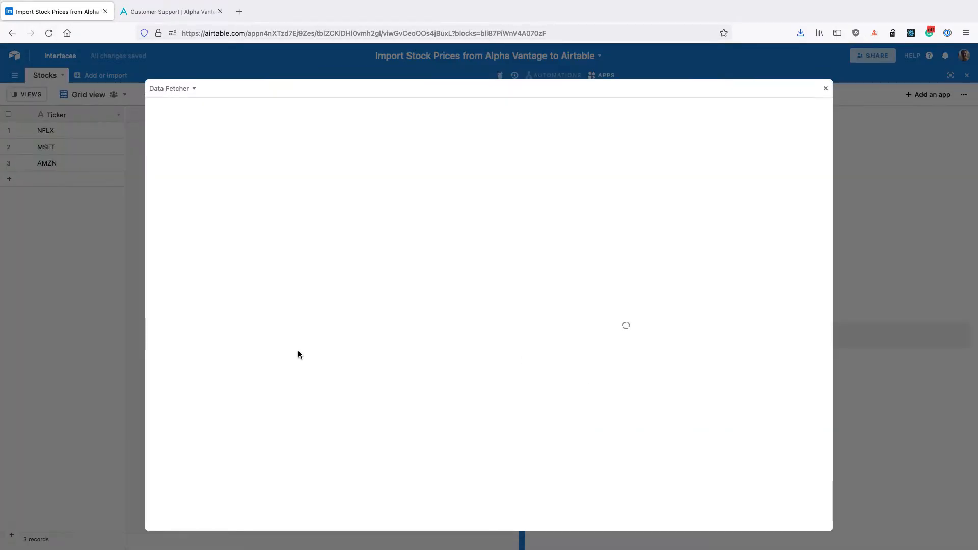
left_click(197, 518)
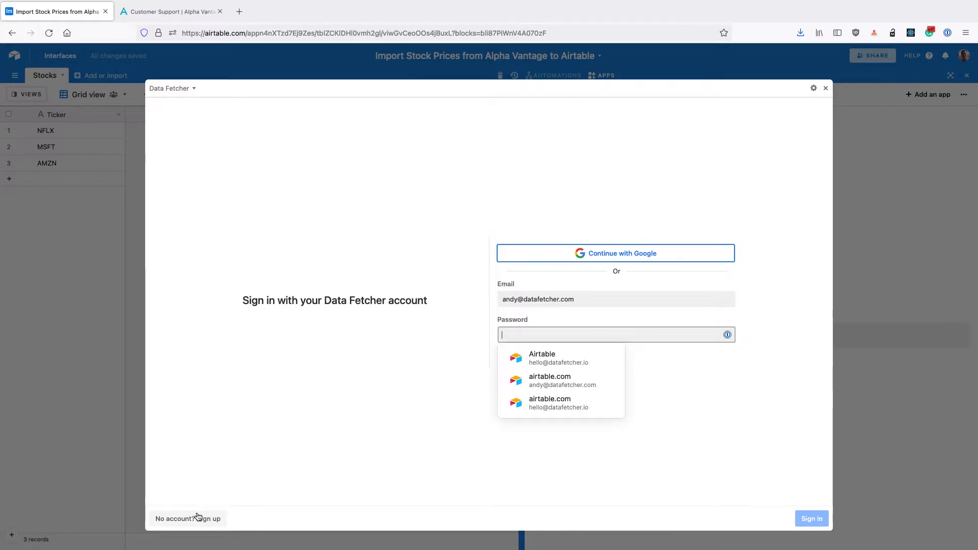
key("Return")
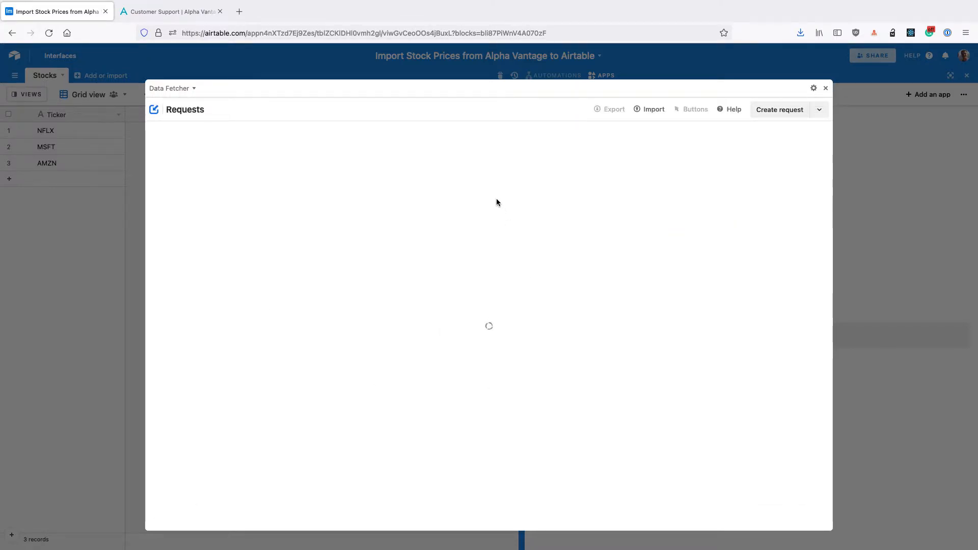
Create a new Data Fetcher request with Alpha Vantage as its application.
left_click(486, 222)
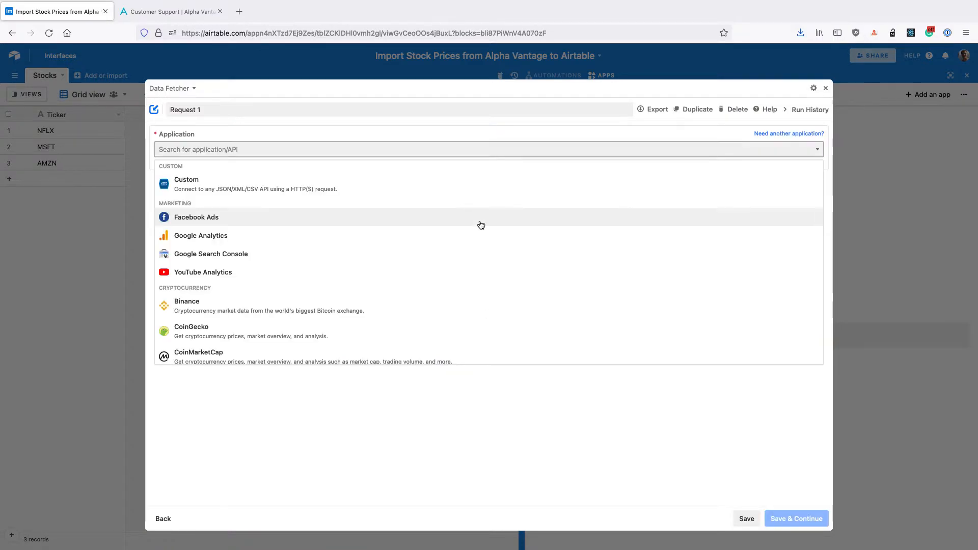
type("alp")
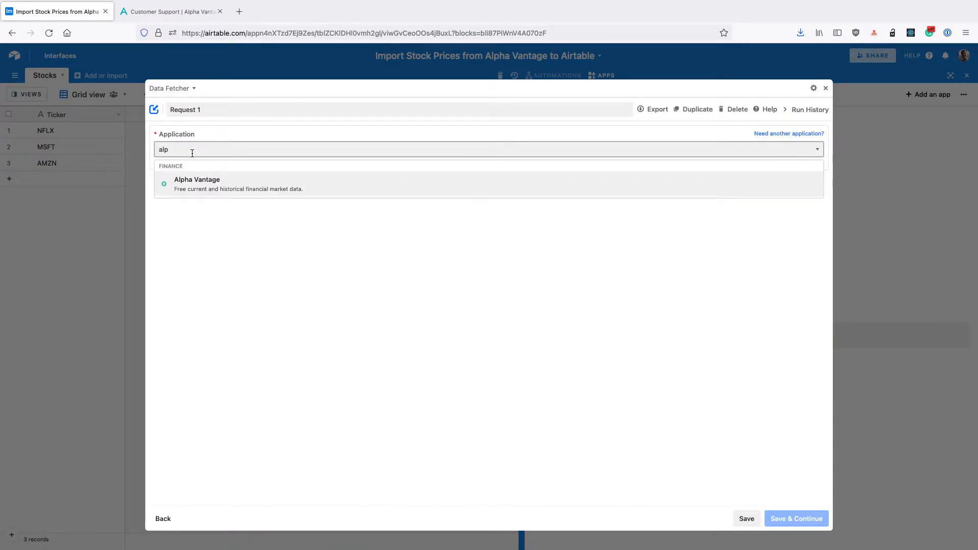
left_click(188, 184)
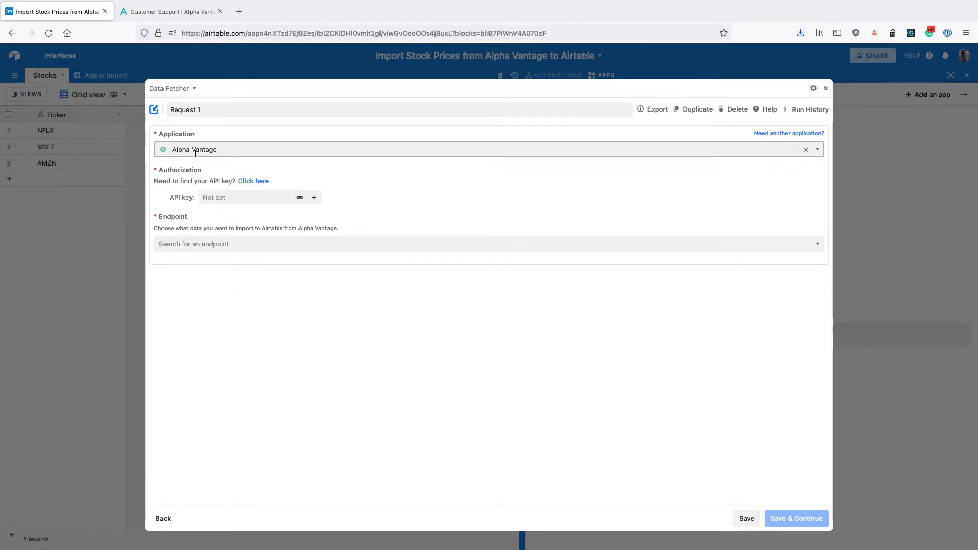
On the Alpha Vantage support page, pass the robot check, request the free API key and copy the key.
left_click(189, 12)
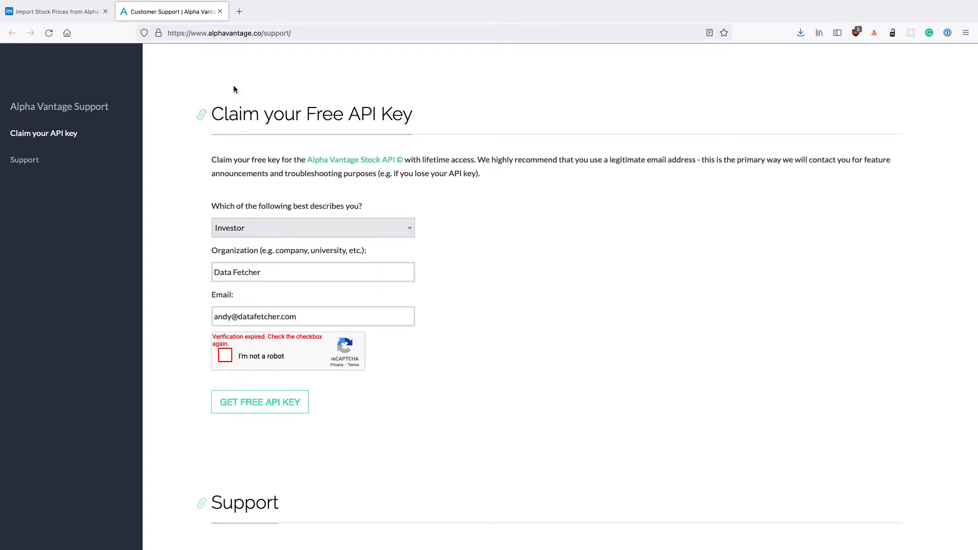
left_click(224, 357)
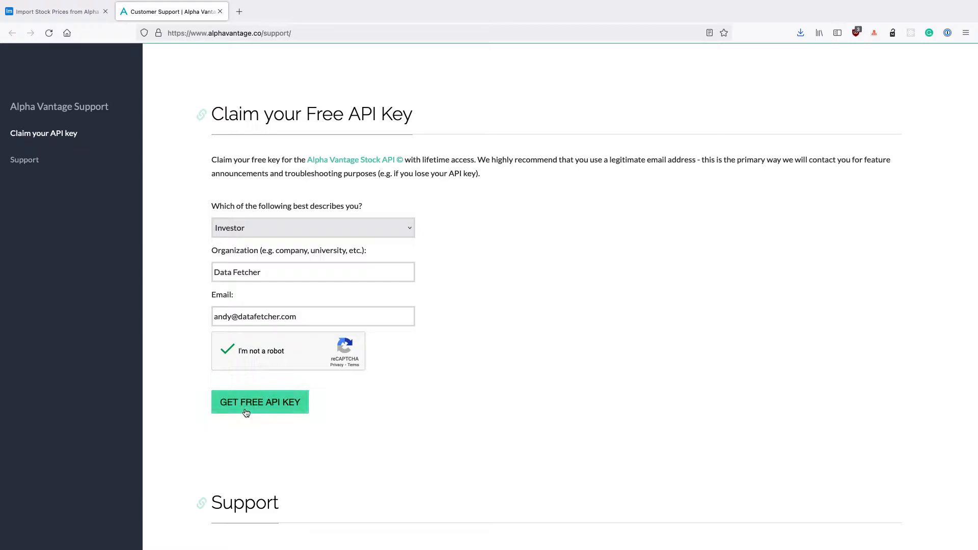
left_click(267, 409)
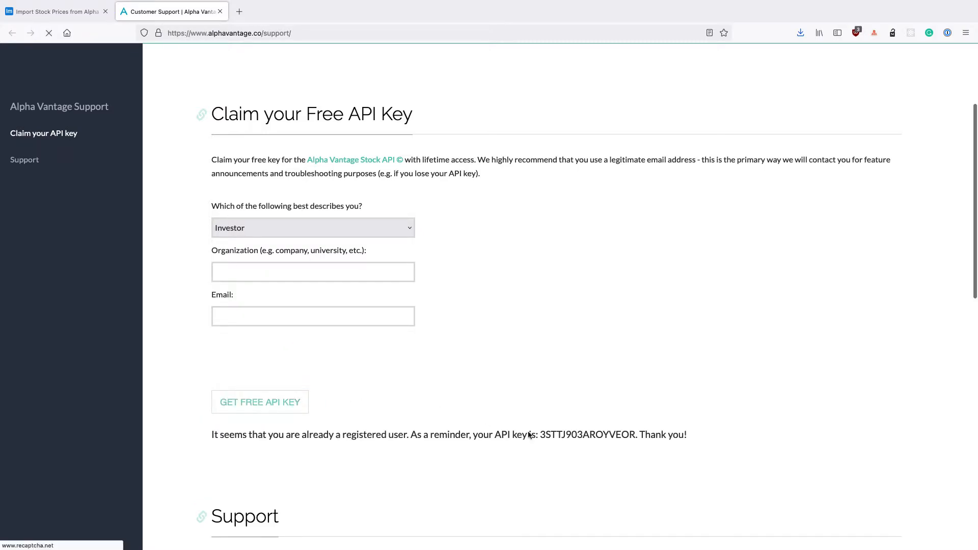
double_click(575, 436)
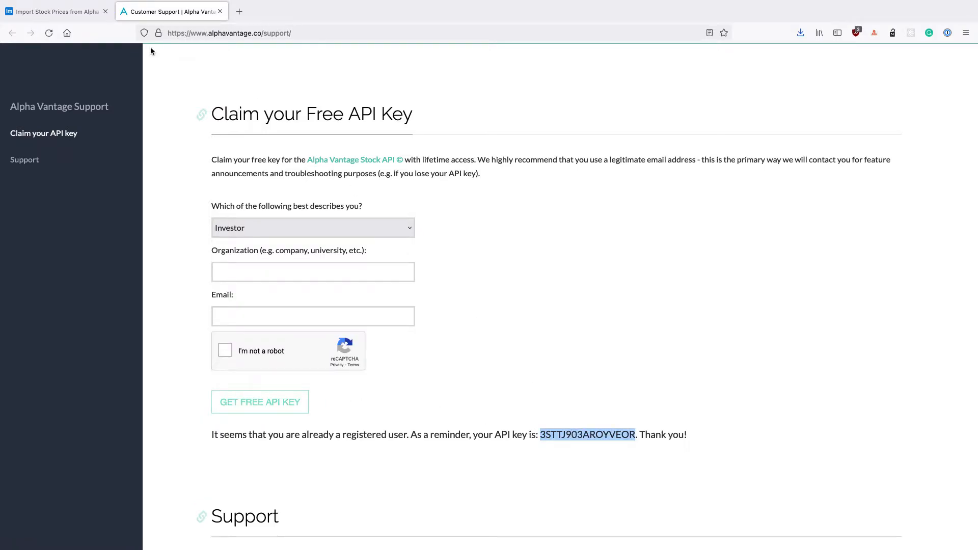
Return to the Airtable request and paste the copied key as its Alpha Vantage API key.
left_click(79, 17)
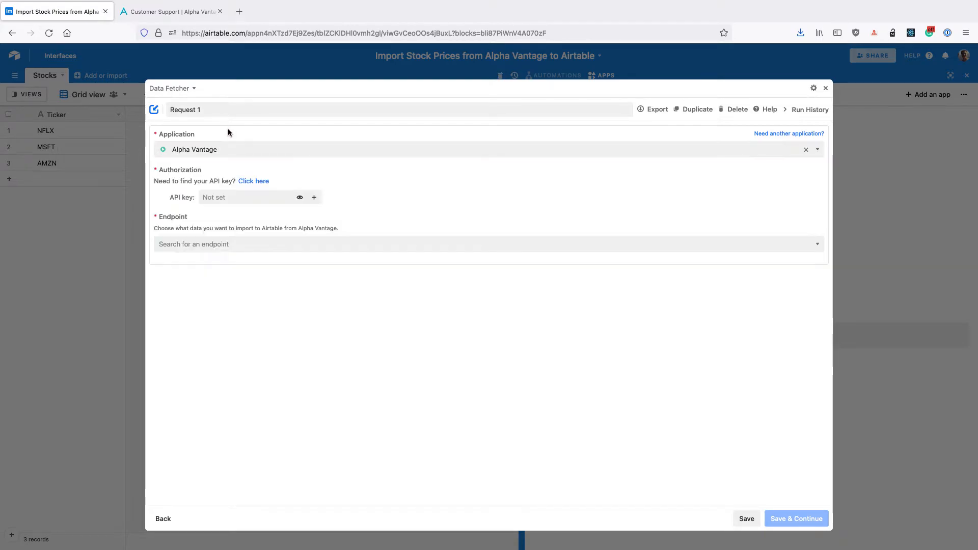
left_click(223, 202)
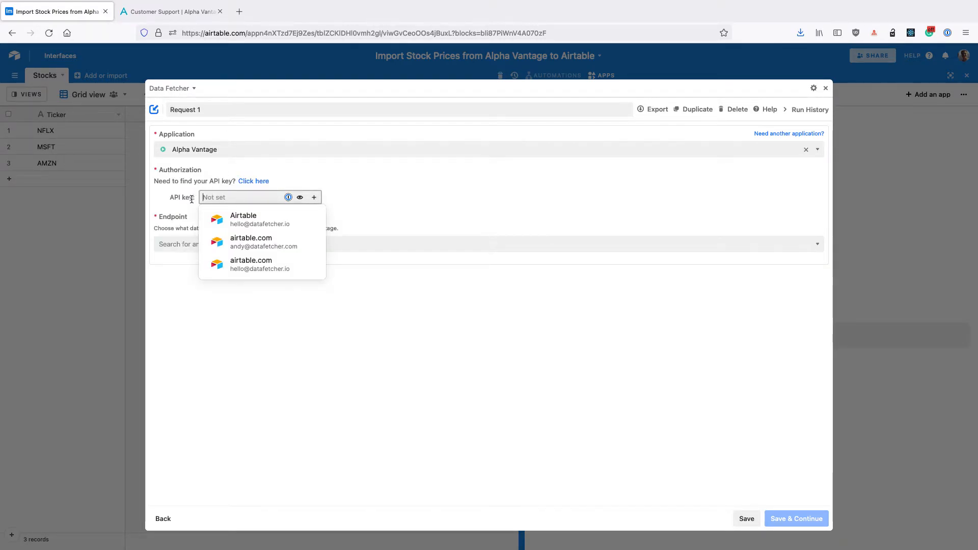
key("super+v")
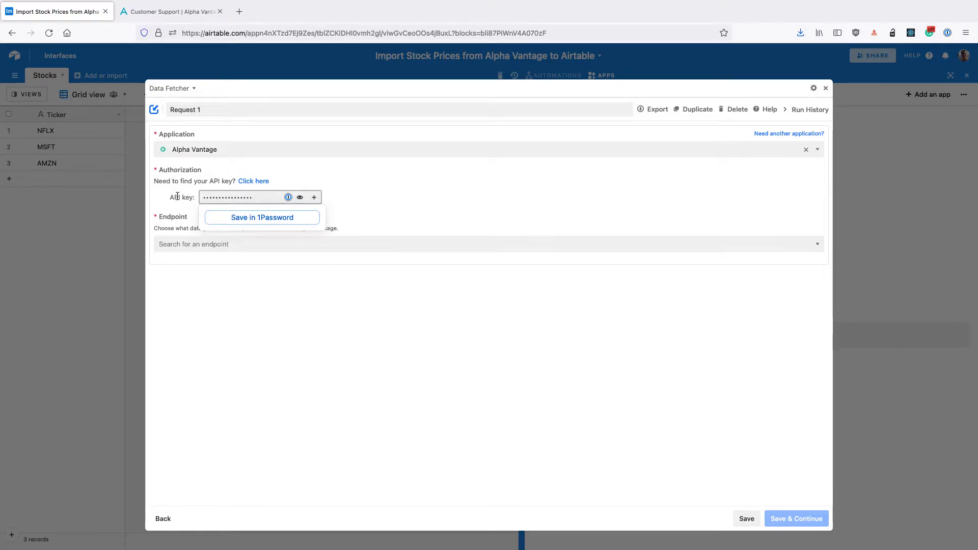
Choose the endpoint "Latest price (open, close, high, low etc.) for a stock", name the request "Fetch Stock Prices" and save it to continue.
left_click(180, 246)
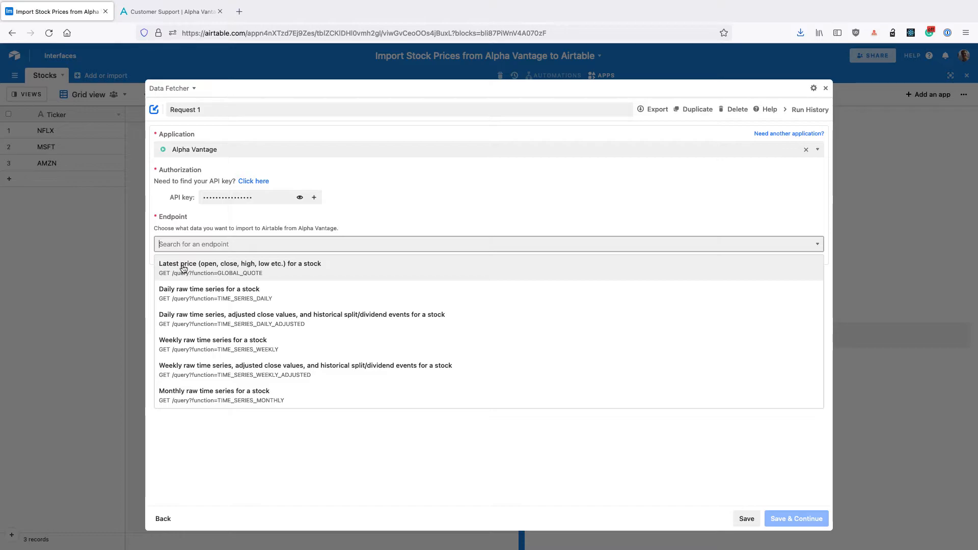
left_click(280, 263)
left_click(213, 108)
key("super+a")
type("Fetch Stock Prices")
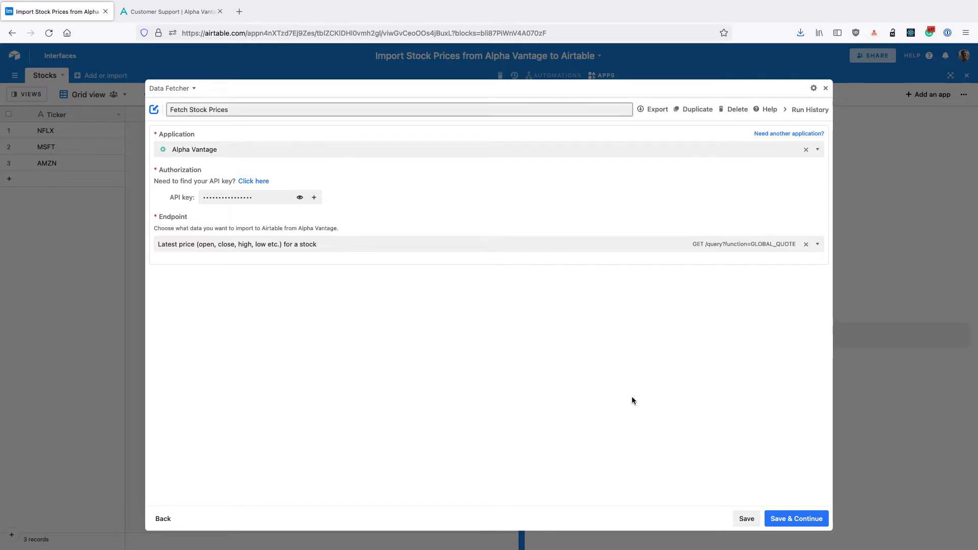
left_click(781, 514)
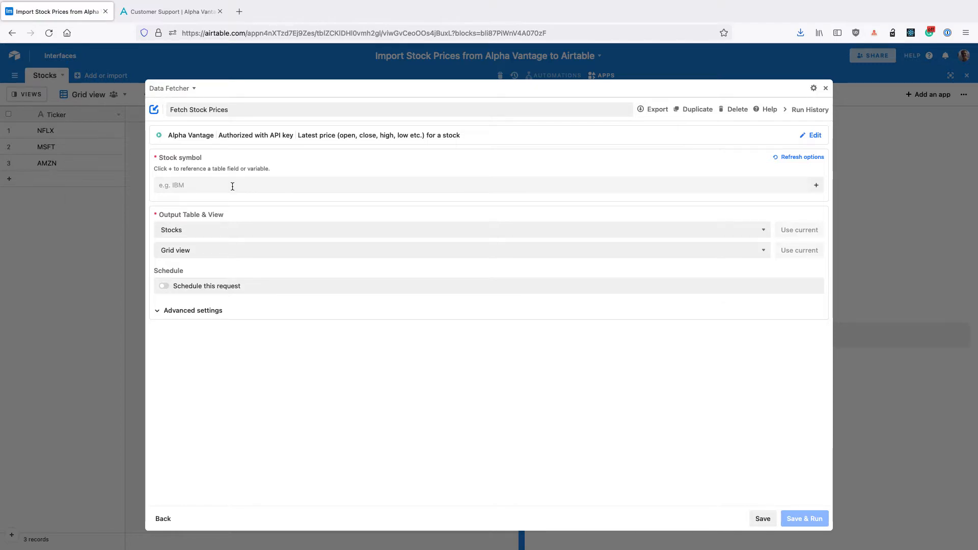
Set the stock symbol to reference the Ticker field of the Stocks table for every record in Grid view.
left_click(816, 186)
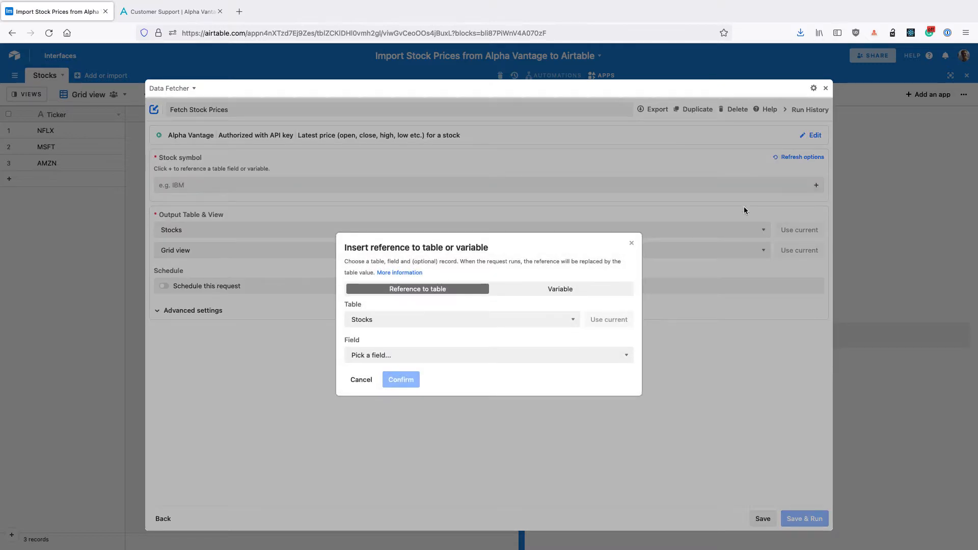
left_click(386, 355)
left_click(384, 363)
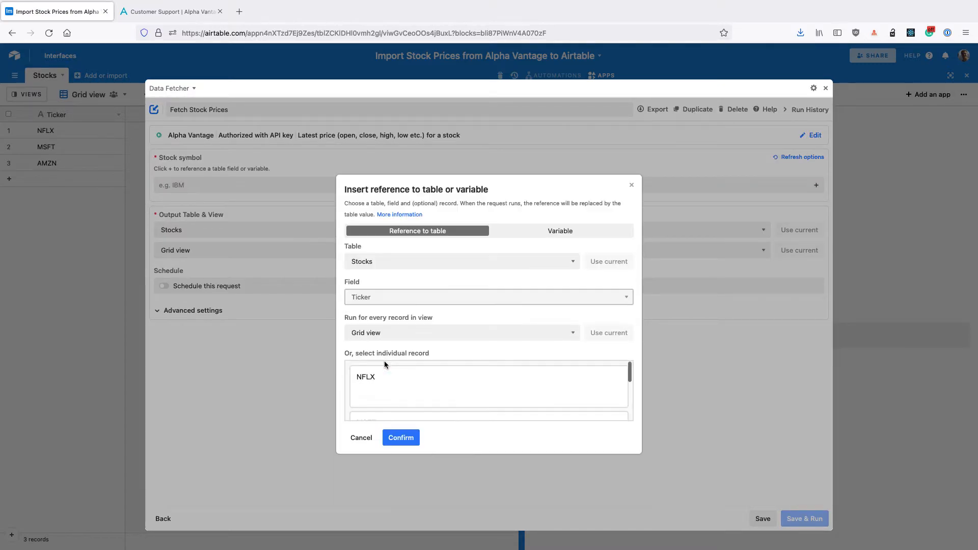
left_click(398, 436)
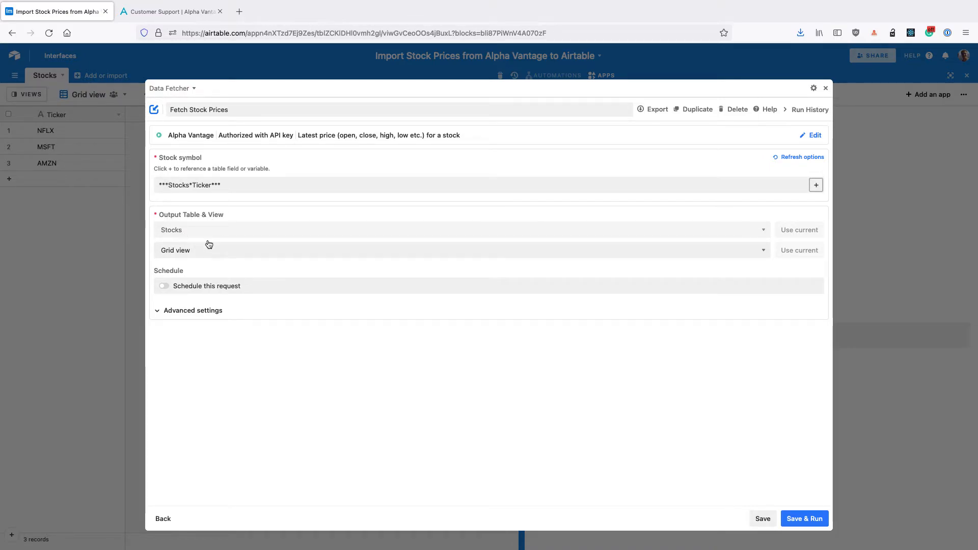
Save and run the request, hiding the output table update warning in future.
left_click(802, 519)
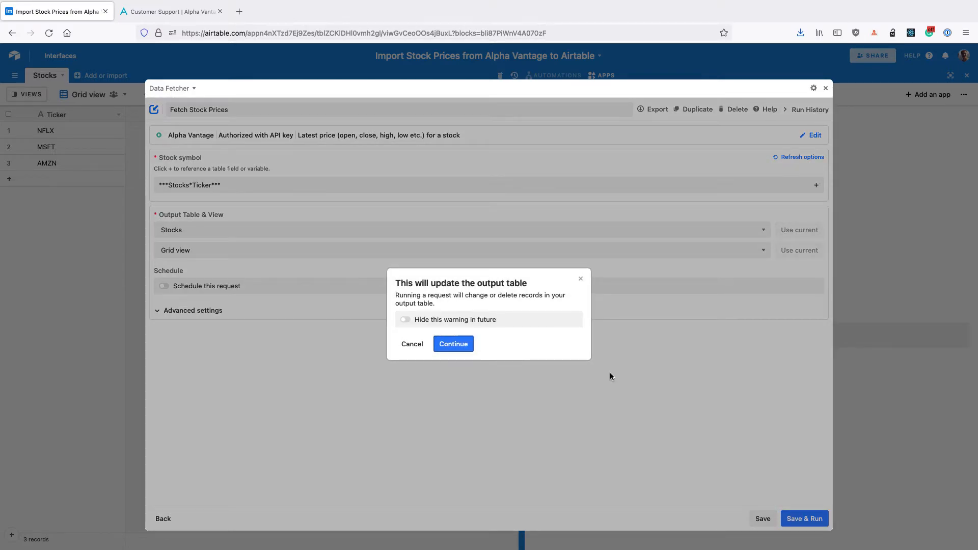
left_click(441, 318)
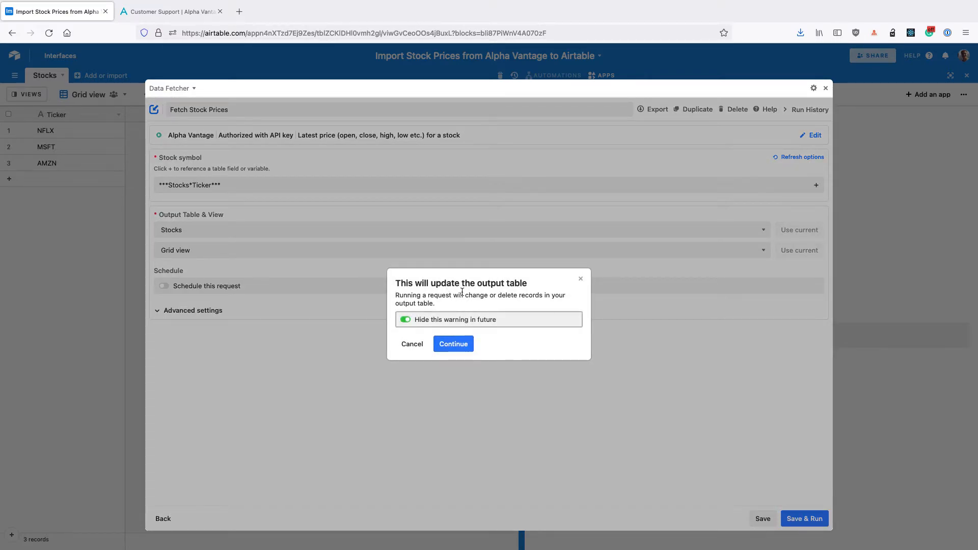
left_click(448, 345)
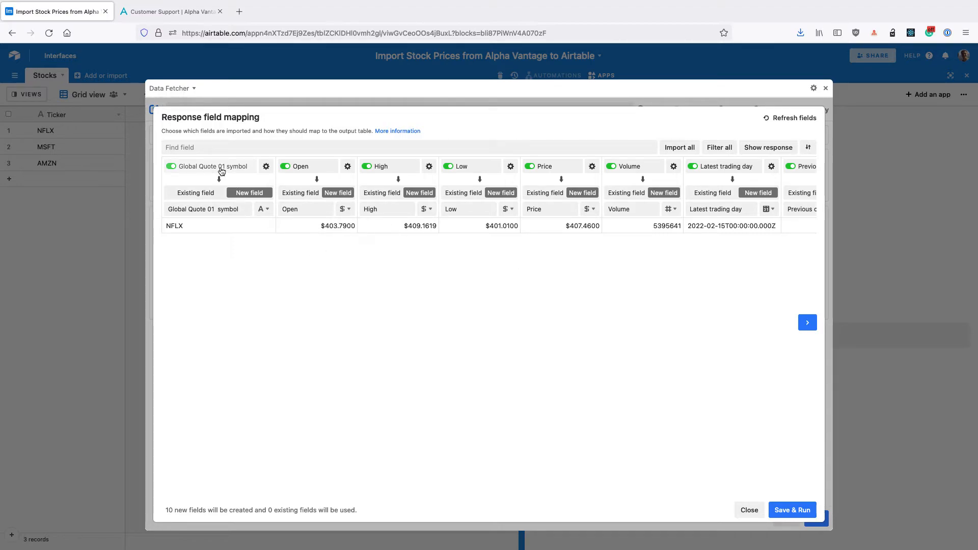
Exclude Global Quote 01 symbol, Latest trading day, Previous close, Change and Change % from the field mapping, and save and run the request.
left_click(222, 170)
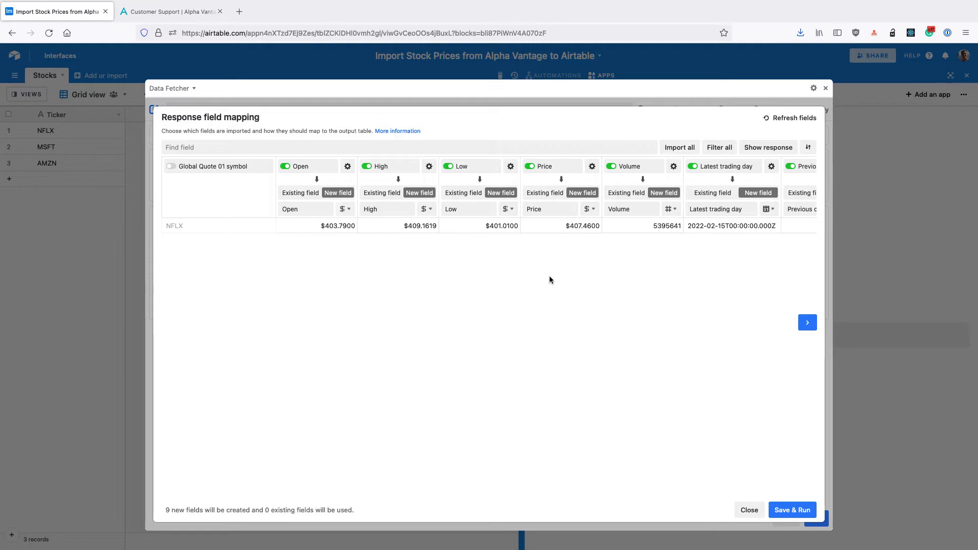
scroll(549, 276, "right", 5)
left_click(625, 168)
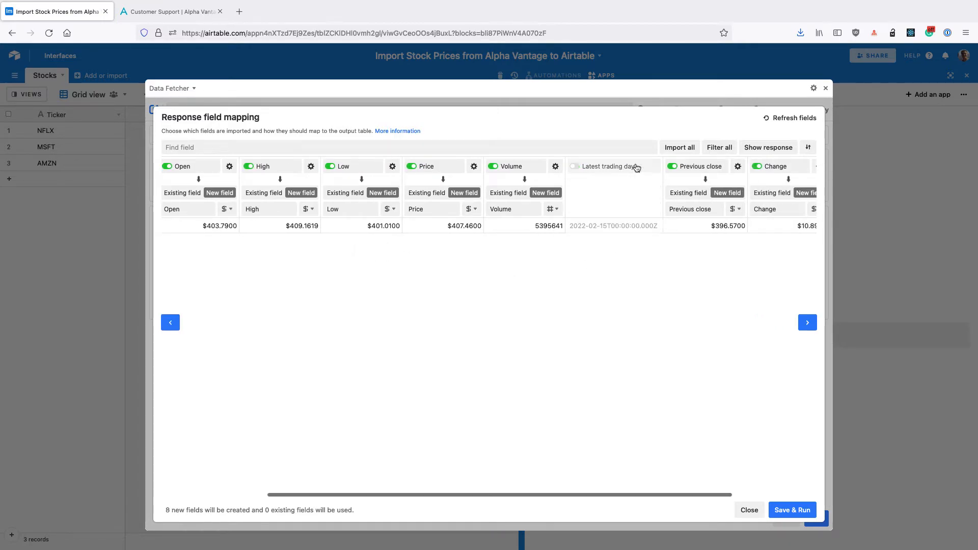
left_click(683, 166)
left_click(777, 166)
scroll(723, 261, "right", 3)
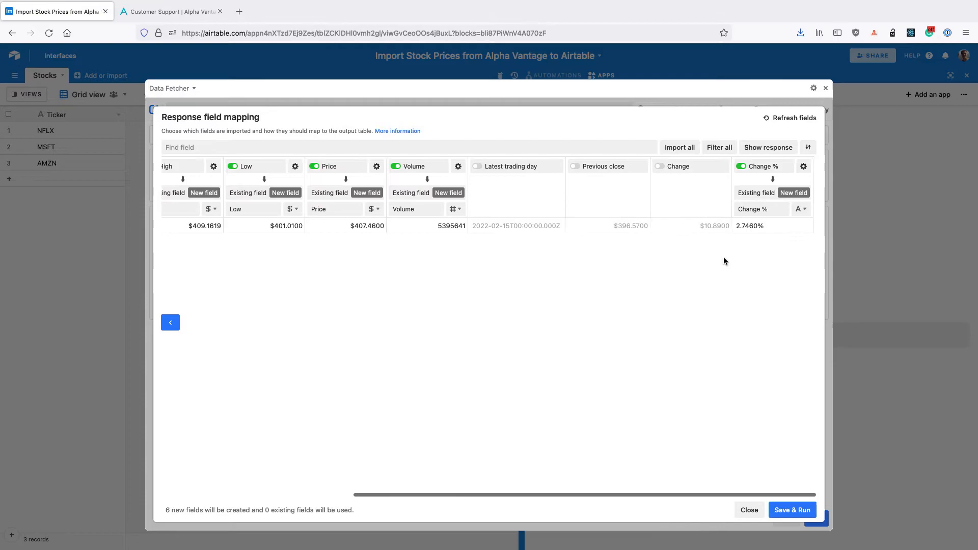
left_click(750, 166)
scroll(582, 284, "left", 10)
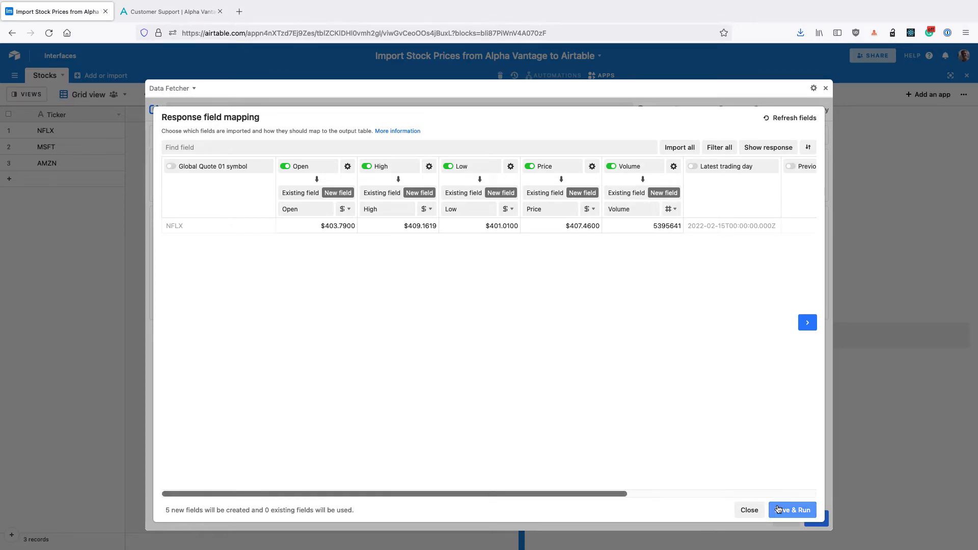
left_click(790, 510)
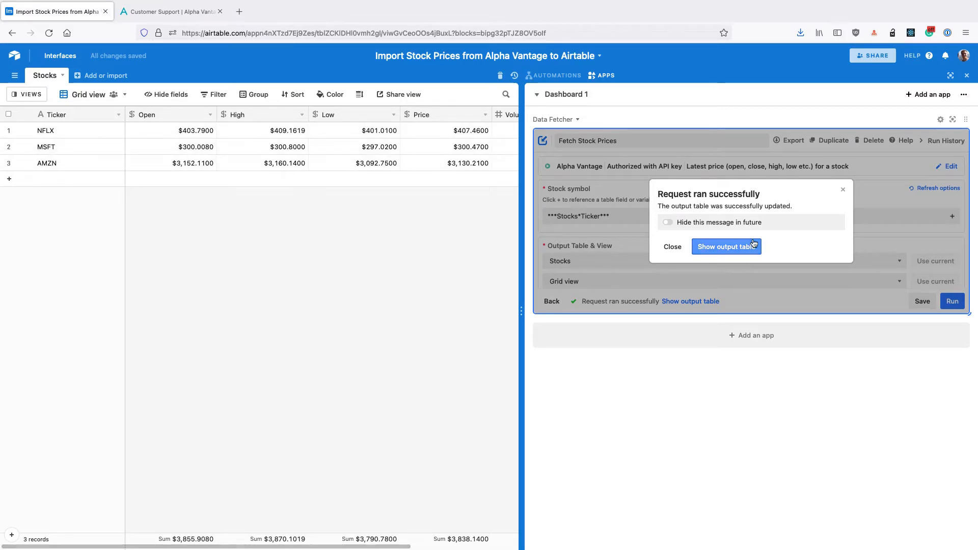
Create a new empty table in the base and name it "Portfolio".
left_click(94, 80)
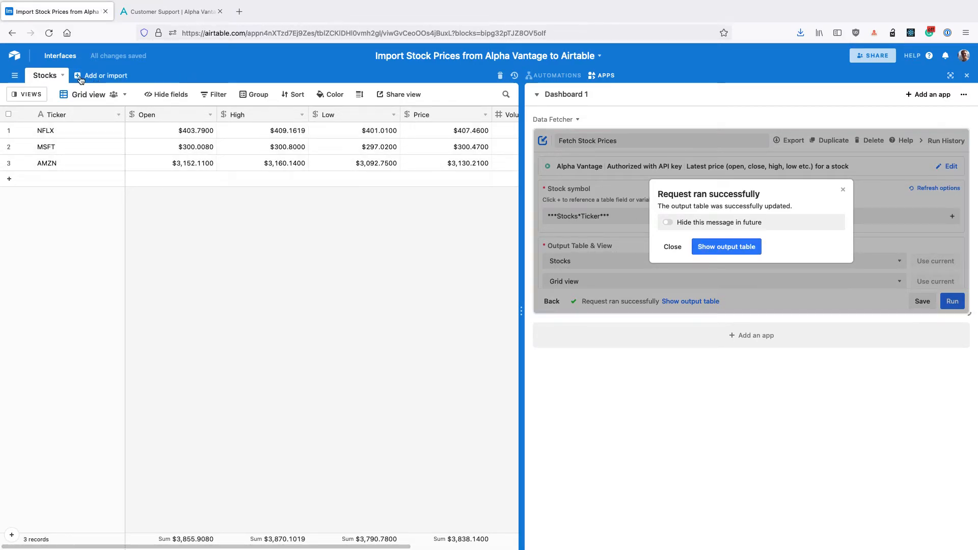
left_click(107, 97)
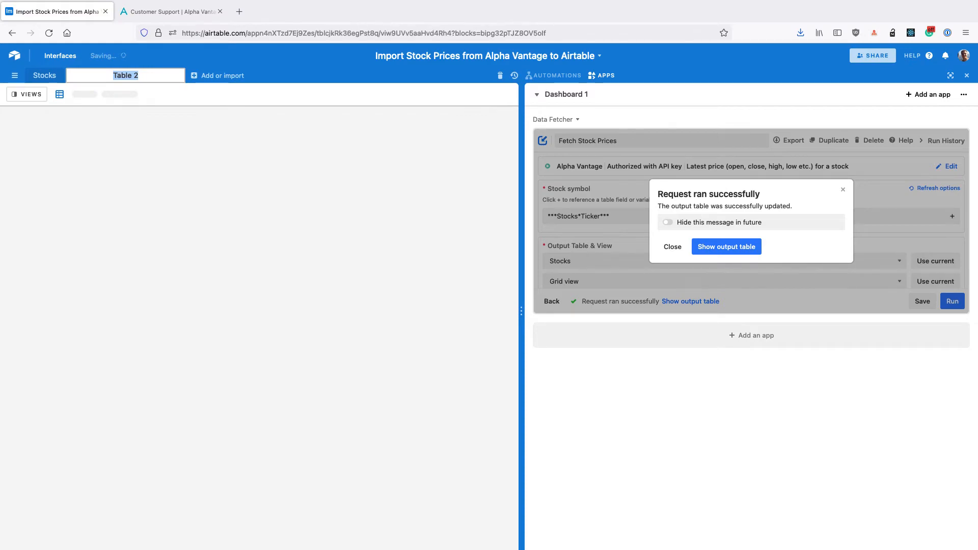
type("Portfolio")
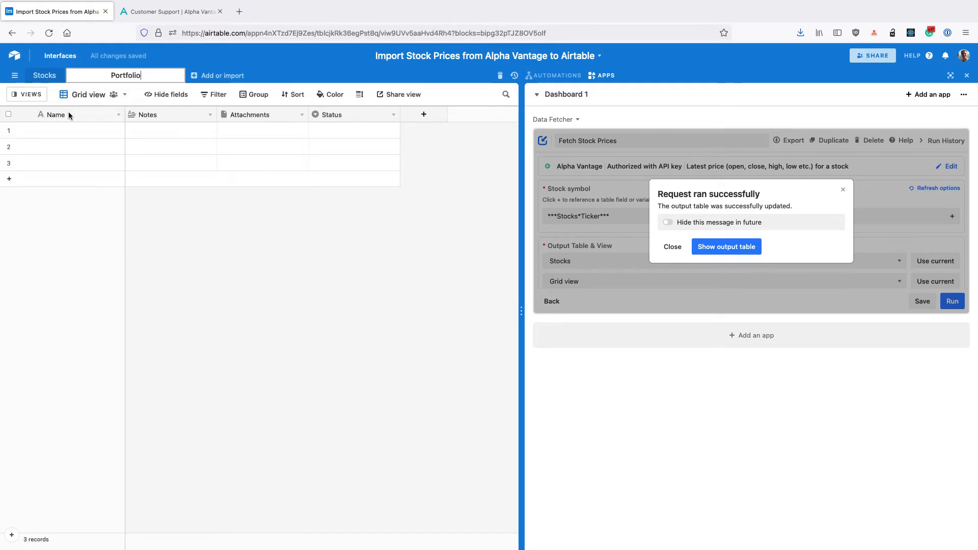
Insert a field named "Stock" directly after Name that links to the Stocks table, with linking to multiple records disallowed.
right_click(68, 114)
left_click(77, 234)
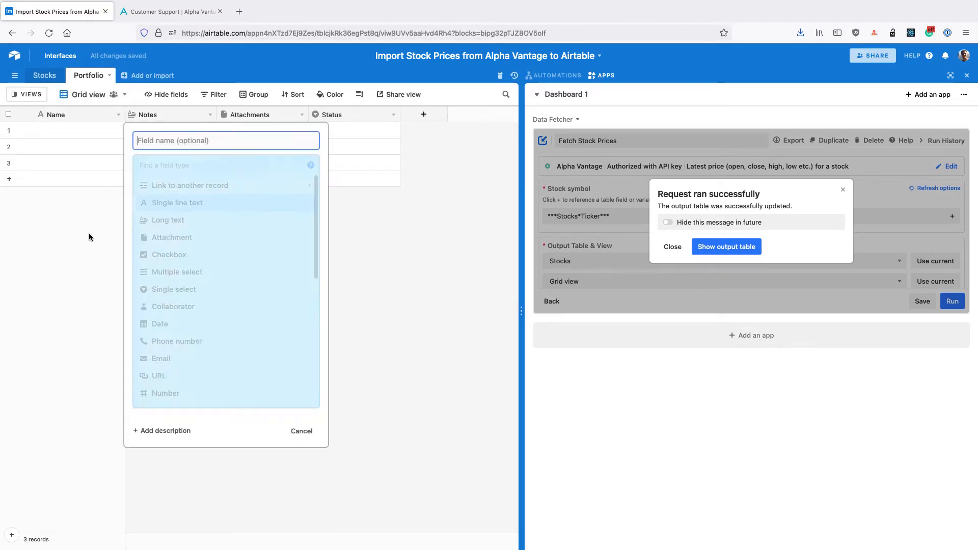
type("stock")
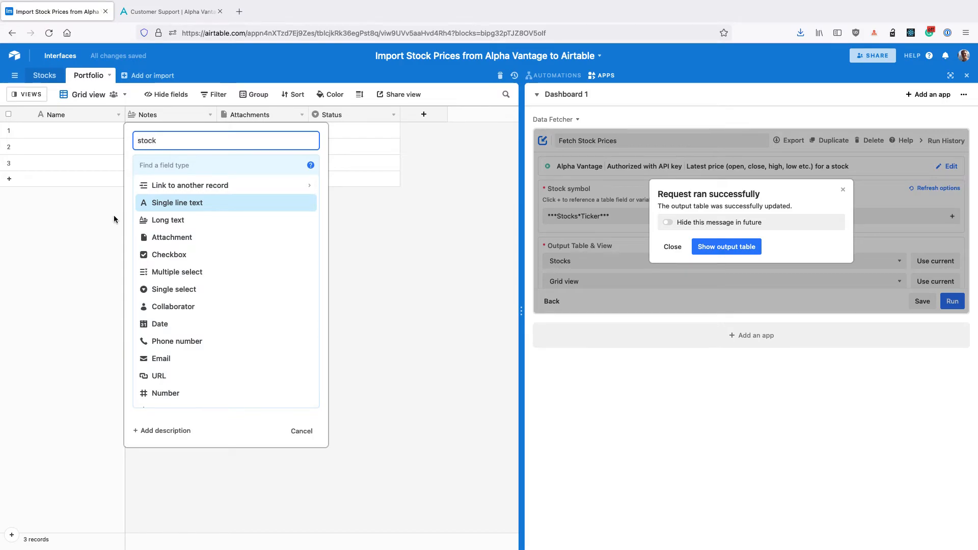
key("Tab")
type("loo")
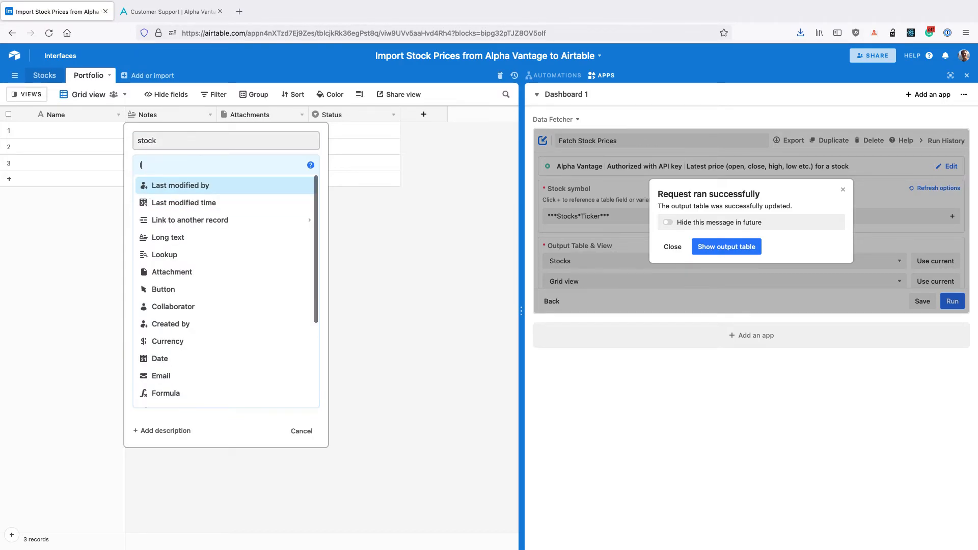
key("BackSpace")
key("BackSpace")
key("BackSpace")
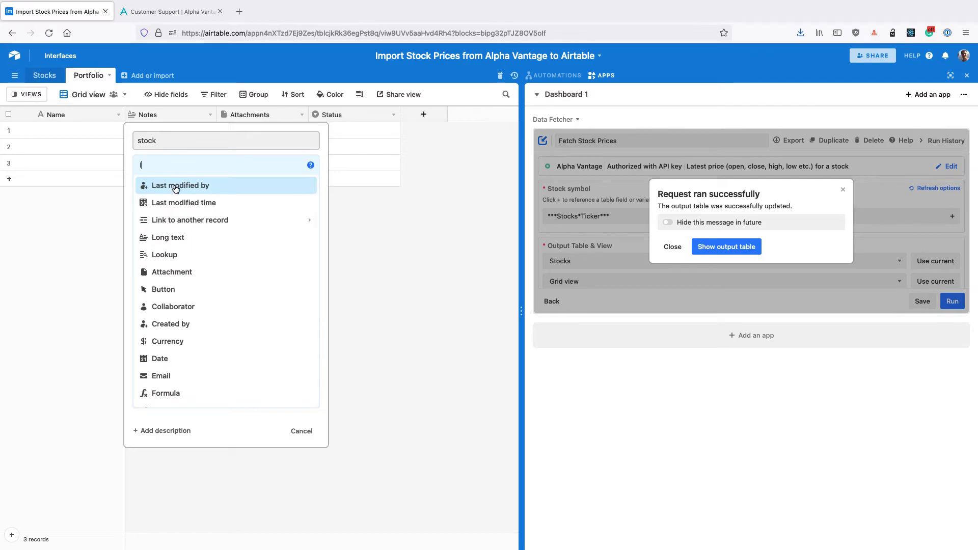
left_click(176, 221)
left_click(170, 185)
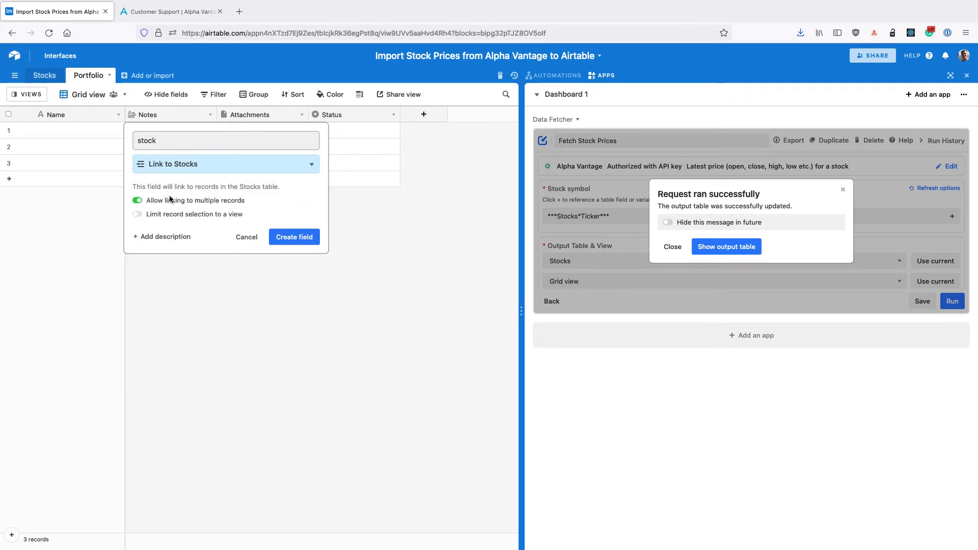
double_click(148, 141)
type("Stock")
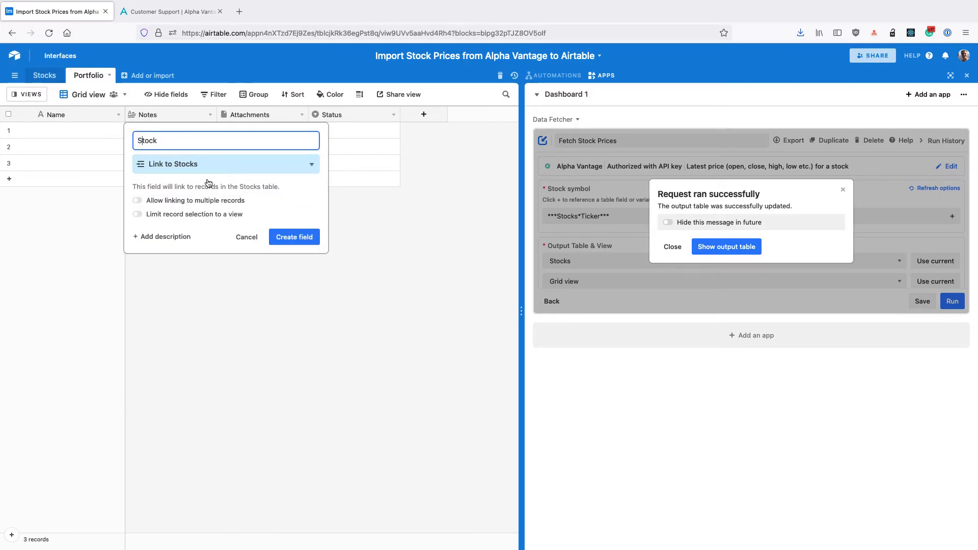
left_click(281, 238)
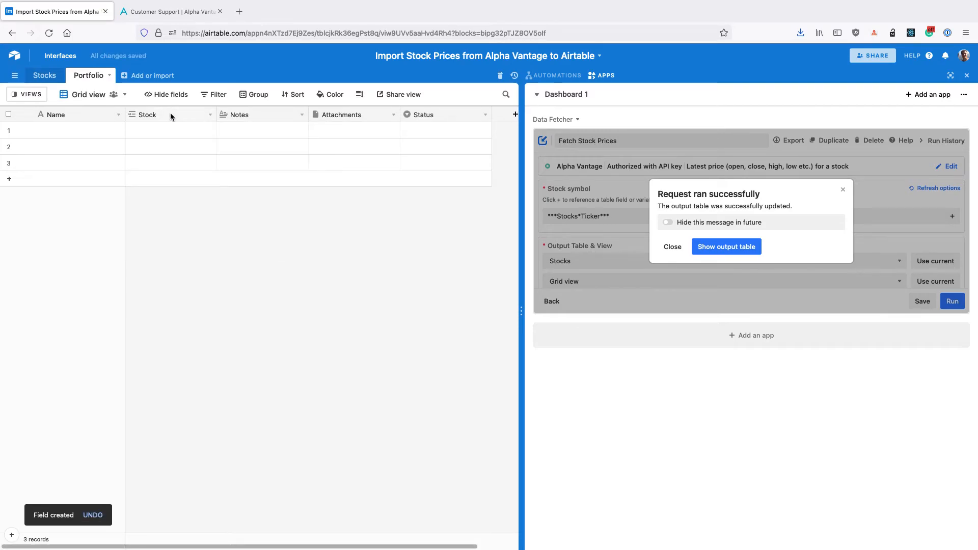
Insert a Lookup field named "Price" directly after Stock that looks up the Price field through the Stock link.
right_click(170, 112)
left_click(173, 247)
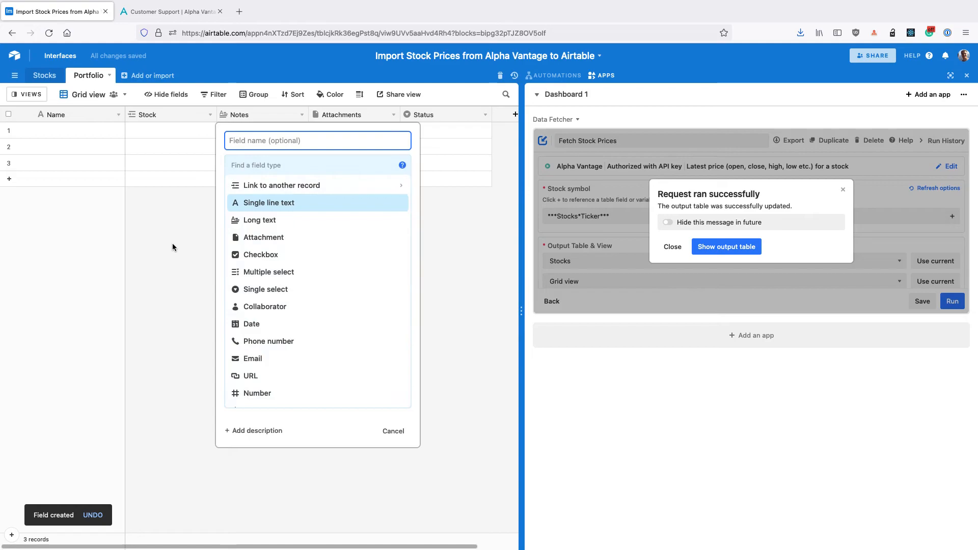
type("Price")
key("Tab")
type("loo")
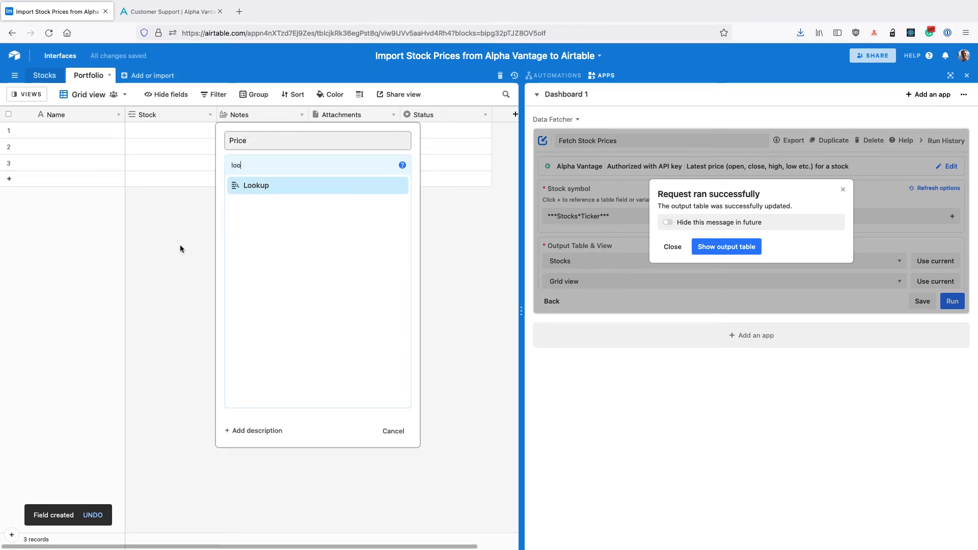
left_click(257, 189)
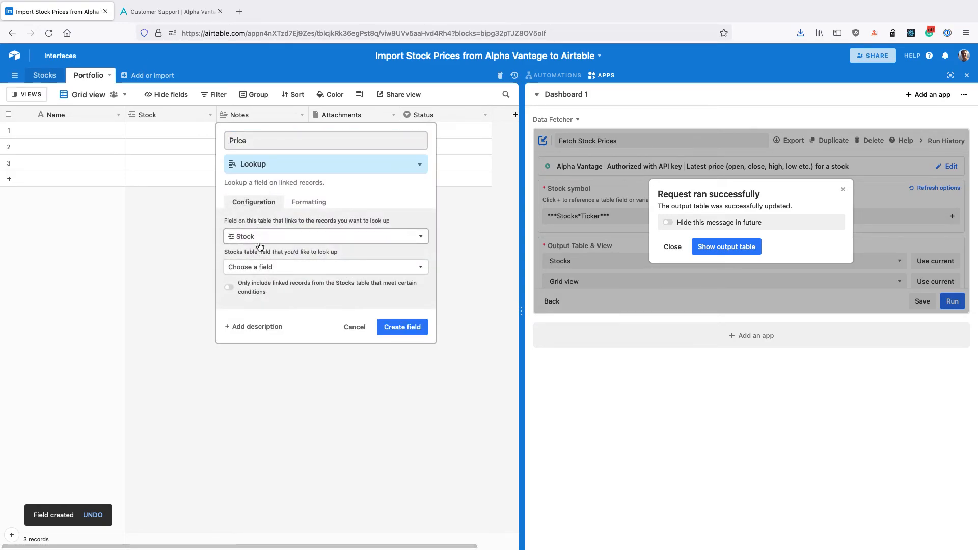
left_click(261, 269)
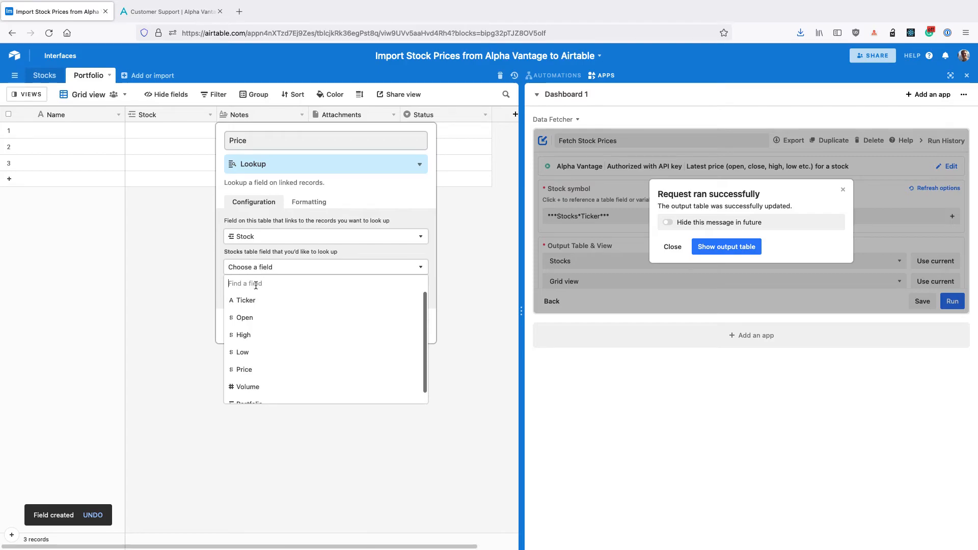
left_click(252, 369)
left_click(321, 202)
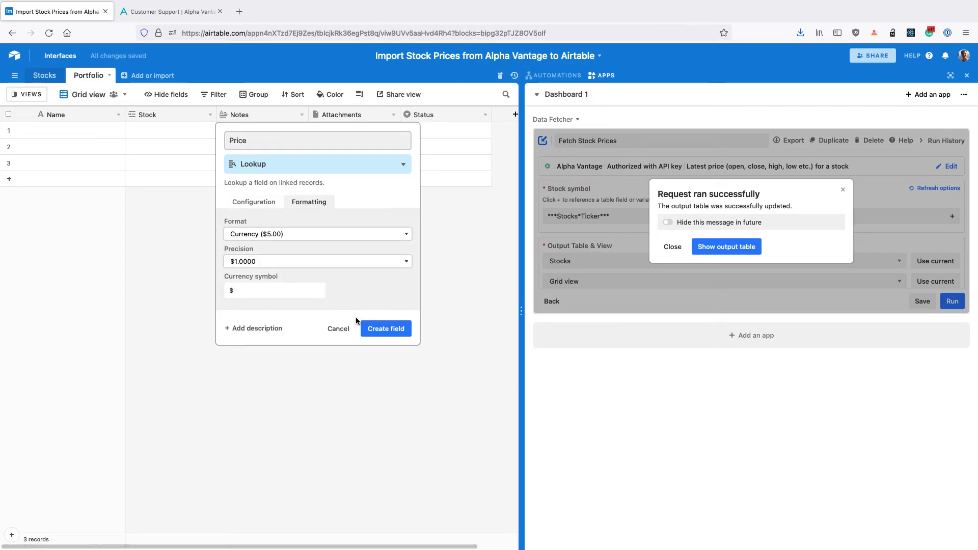
left_click(372, 329)
Link the three Portfolio records to the stocks NFLX, MSFT and AMZN, in that order.
left_click(167, 137)
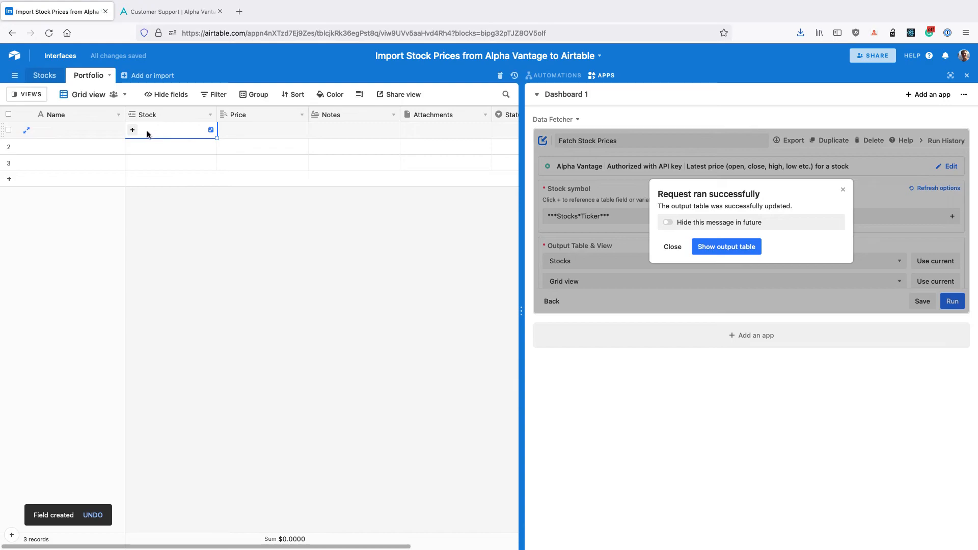
left_click(136, 131)
left_click(103, 111)
left_click(136, 147)
left_click(133, 147)
left_click(94, 162)
left_click(136, 164)
left_click(135, 164)
left_click(75, 191)
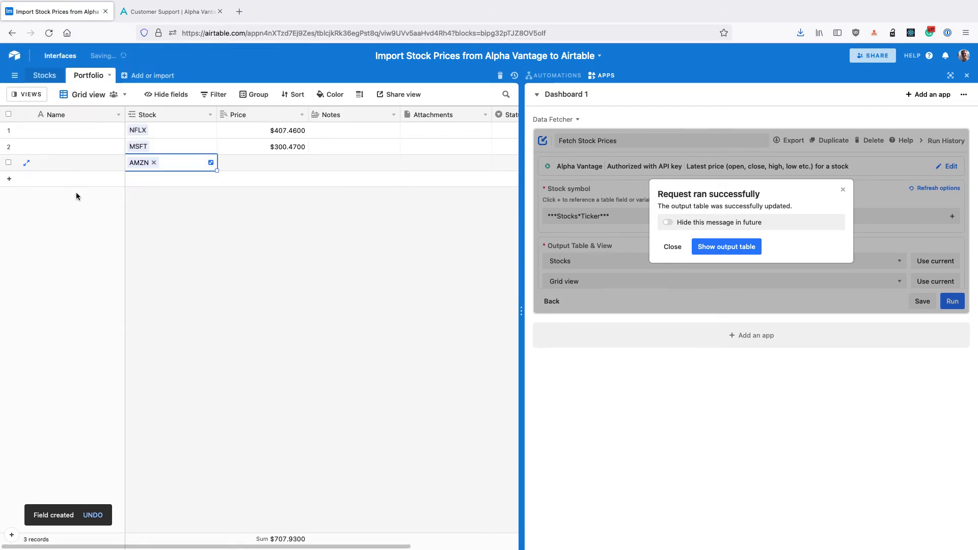
Insert a Number field named "Shares" directly after Price, with decimal format and 1.0 precision.
right_click(260, 124)
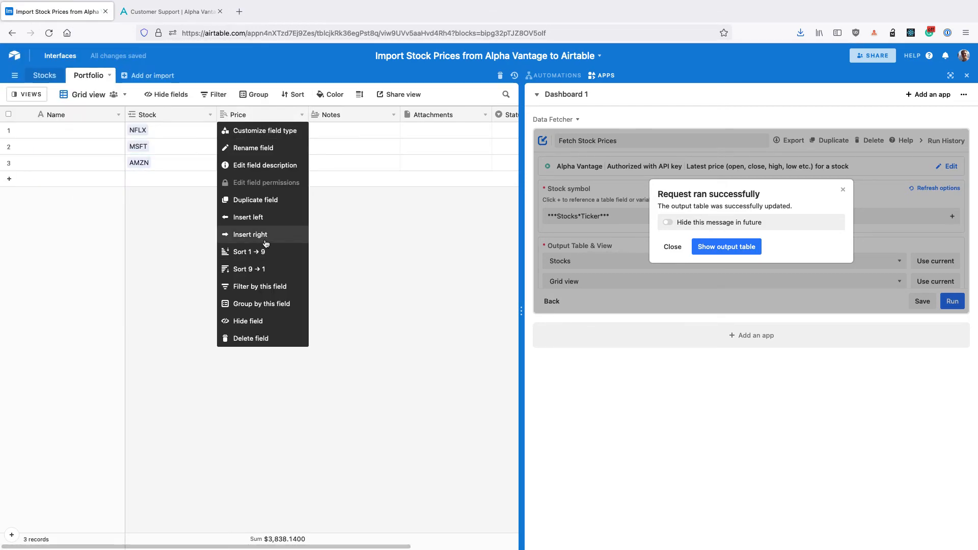
left_click(247, 236)
type("Shares")
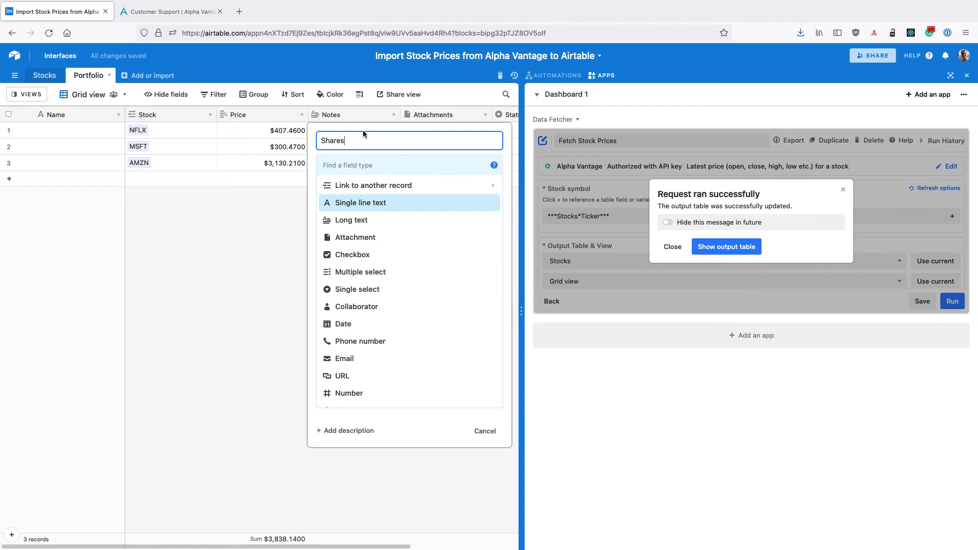
left_click(365, 159)
type("num")
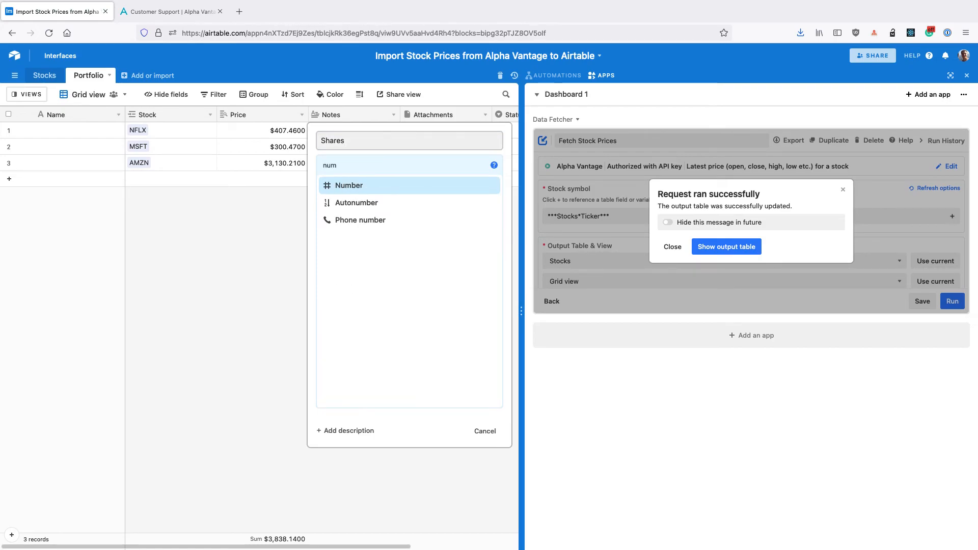
left_click(350, 187)
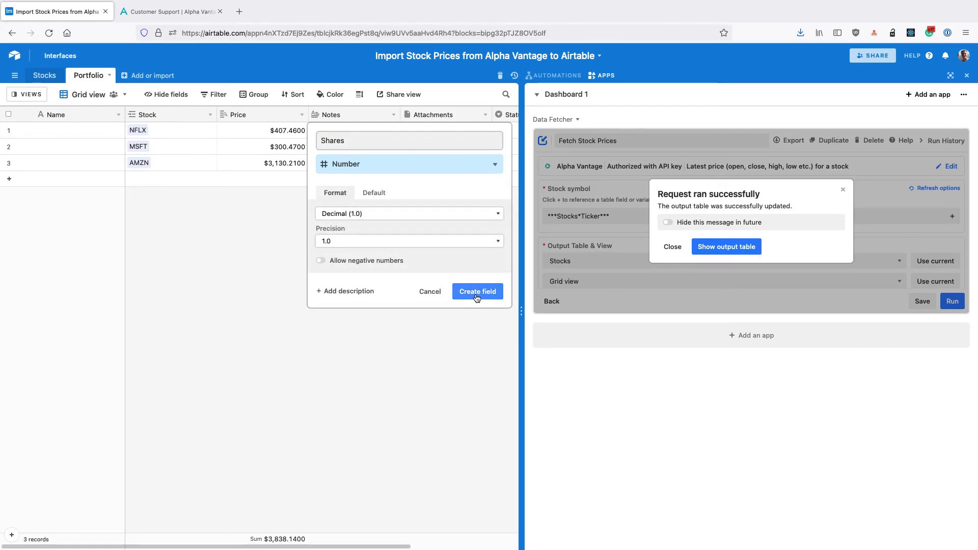
left_click(475, 293)
Enter share quantities of 10 for NFLX, 6 for MSFT and 4 for AMZN.
left_click(356, 134)
type("10")
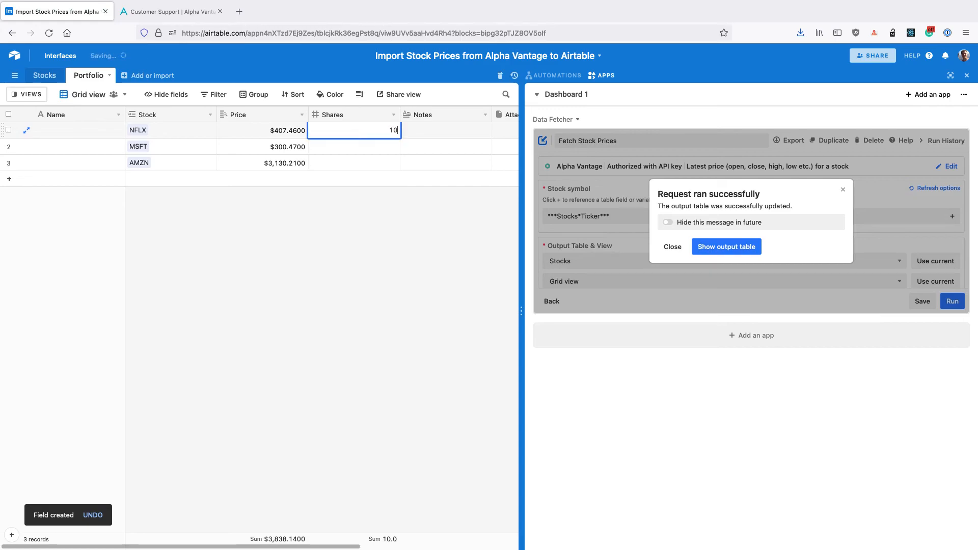
left_click(369, 147)
type("6")
key("Return")
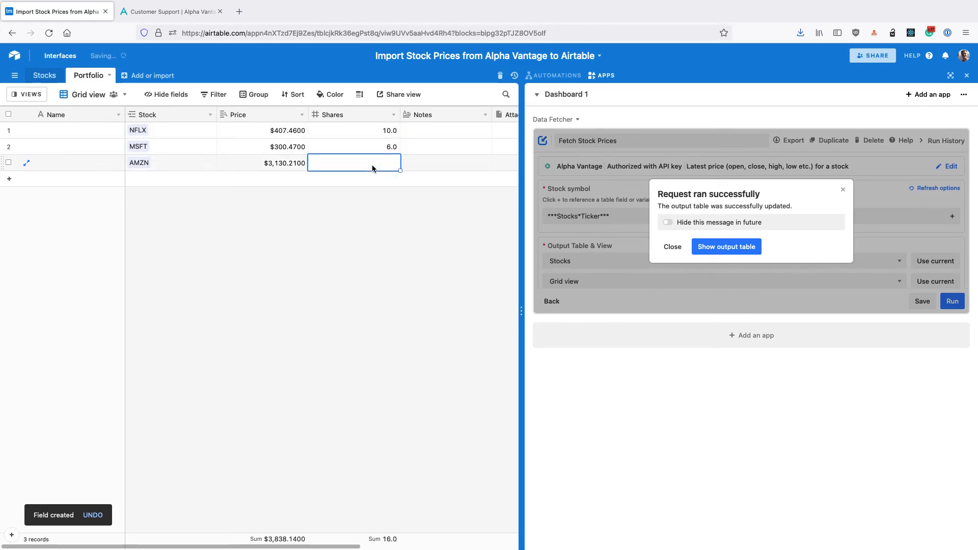
type("4")
left_click(399, 199)
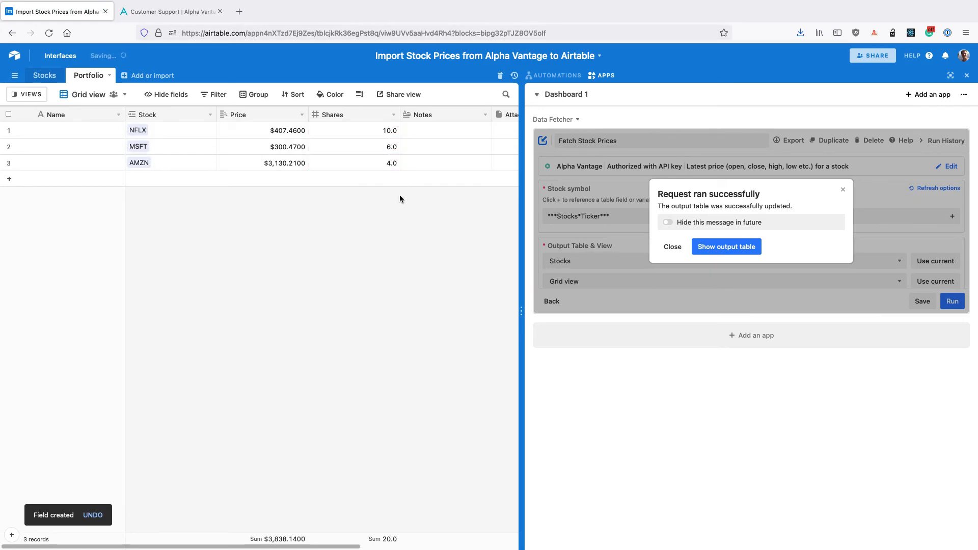
Insert a Formula field named "Value" directly after Shares that multiplies Price by Shares.
right_click(359, 117)
left_click(353, 227)
type("Value")
left_click(474, 162)
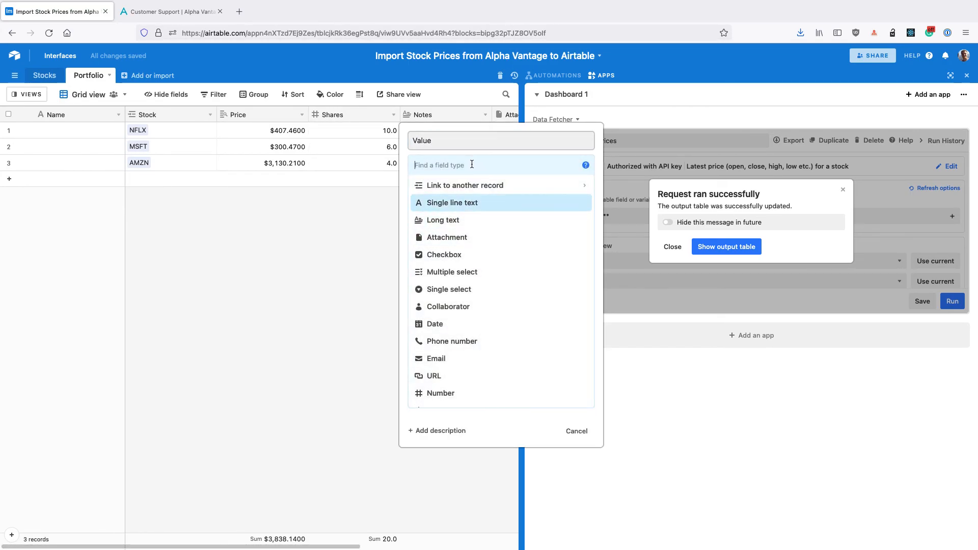
type("for")
left_click(471, 184)
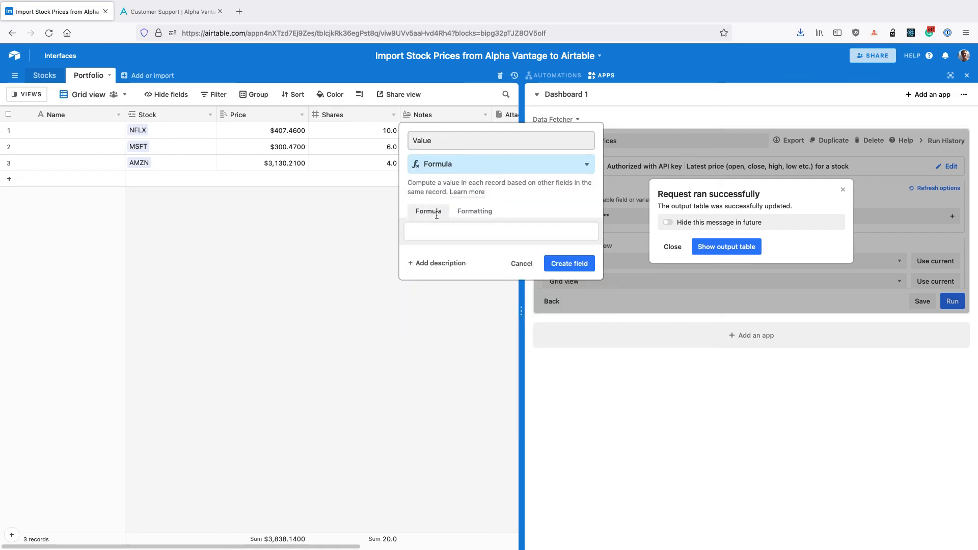
left_click(432, 234)
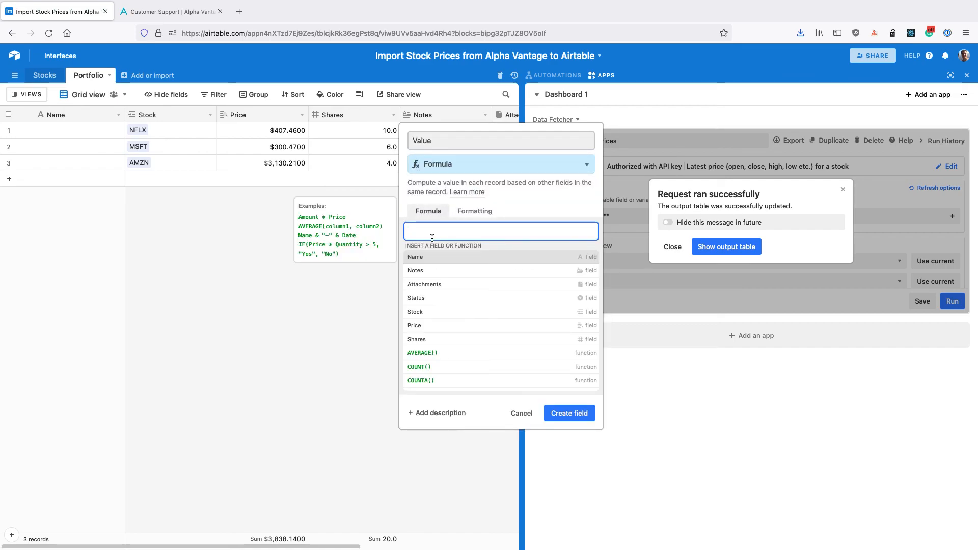
left_click(431, 326)
type("*")
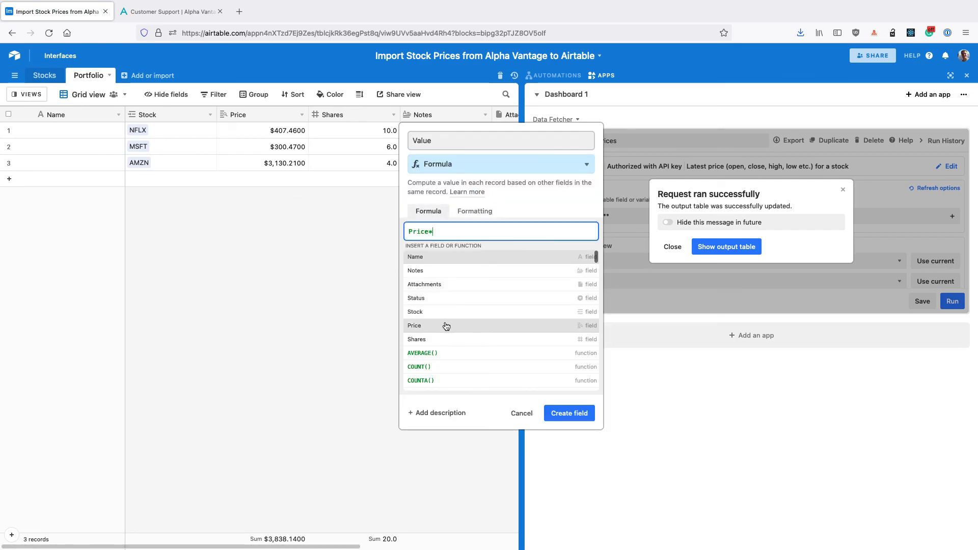
left_click(439, 339)
Format the Value formula result as Currency ($5.00) and create the field.
left_click(474, 211)
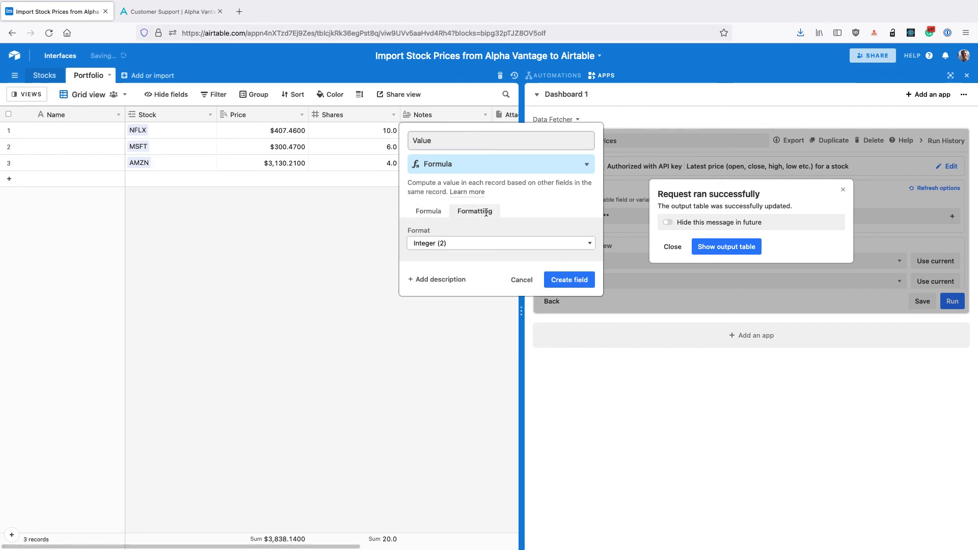
left_click(457, 245)
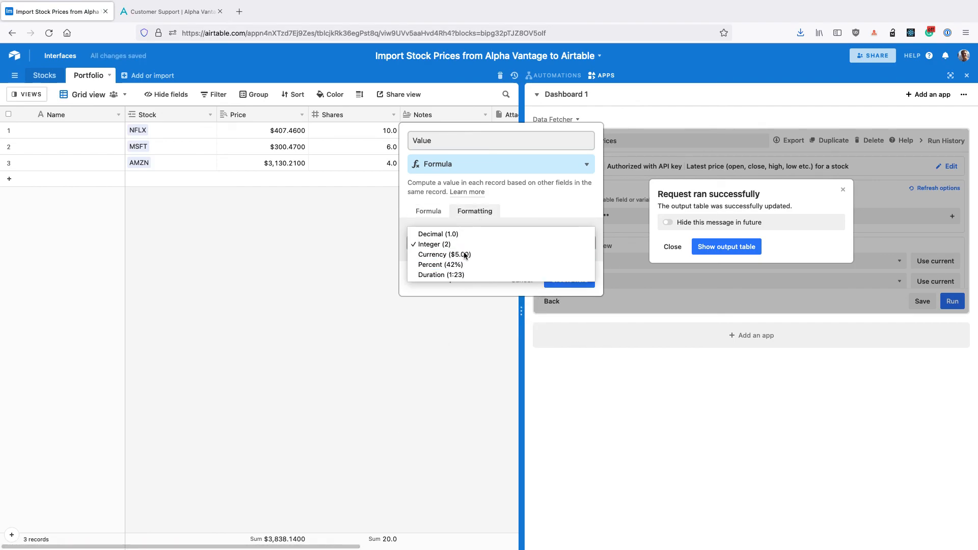
left_click(464, 255)
left_click(566, 337)
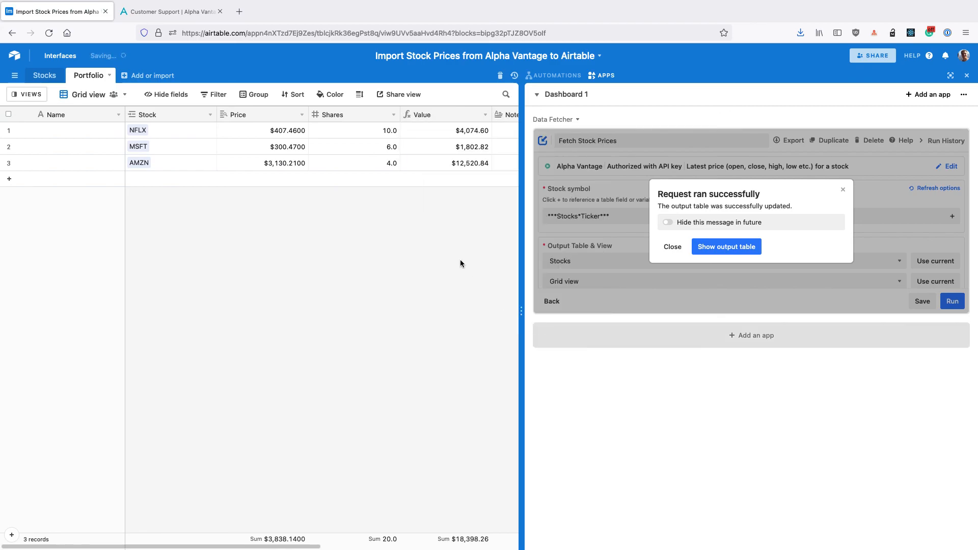